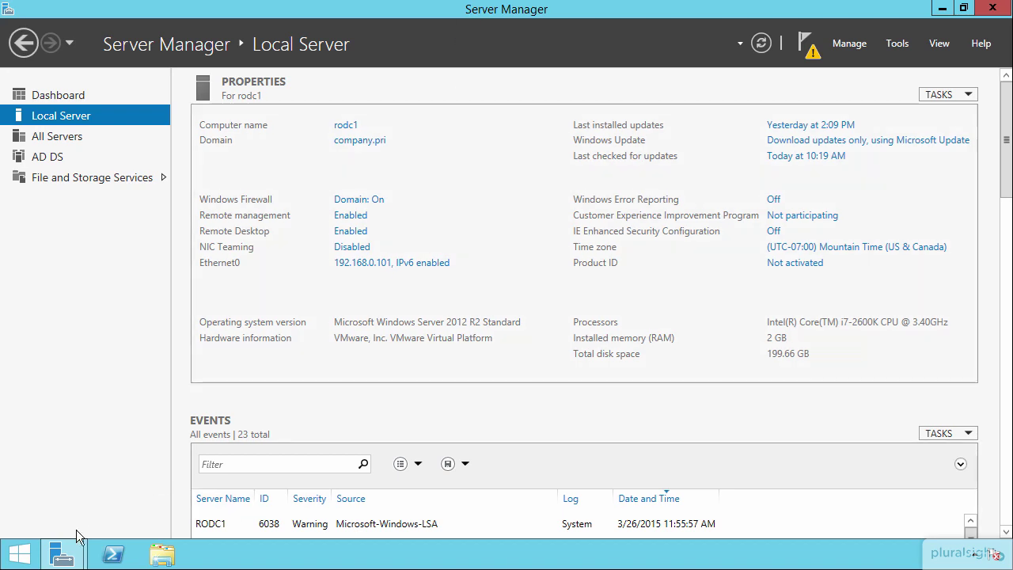
Bring back the Add Roles and Features Wizard results showing AD DS installed on rodc1.company.pri
{"action": "mouse_move", "coordinate": [62, 554]}
{"action": "left_click", "coordinate": [255, 471]}
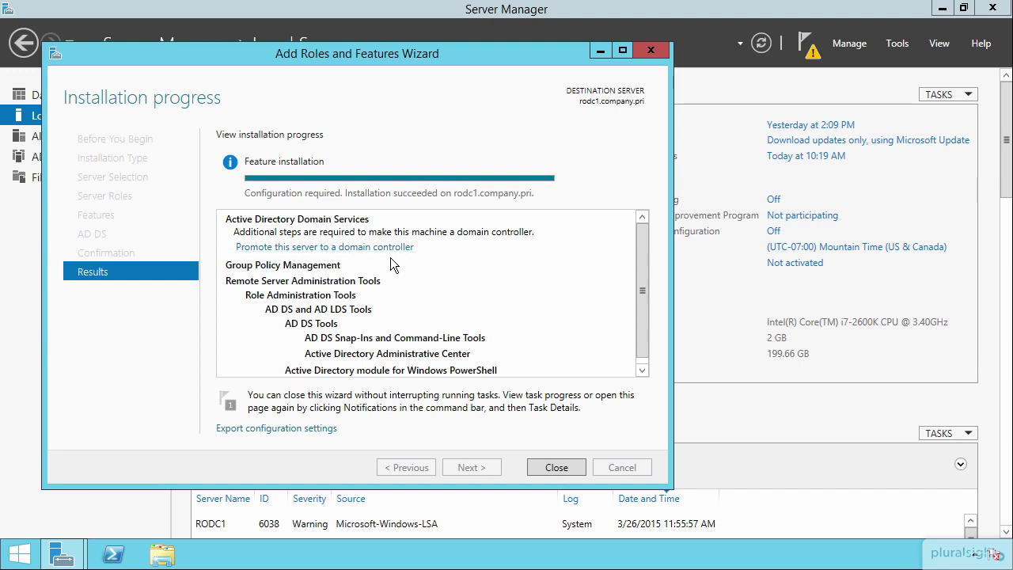
Start the AD DS Configuration Wizard and keep adding a domain controller to existing domain company.pri
{"action": "left_click", "coordinate": [338, 248]}
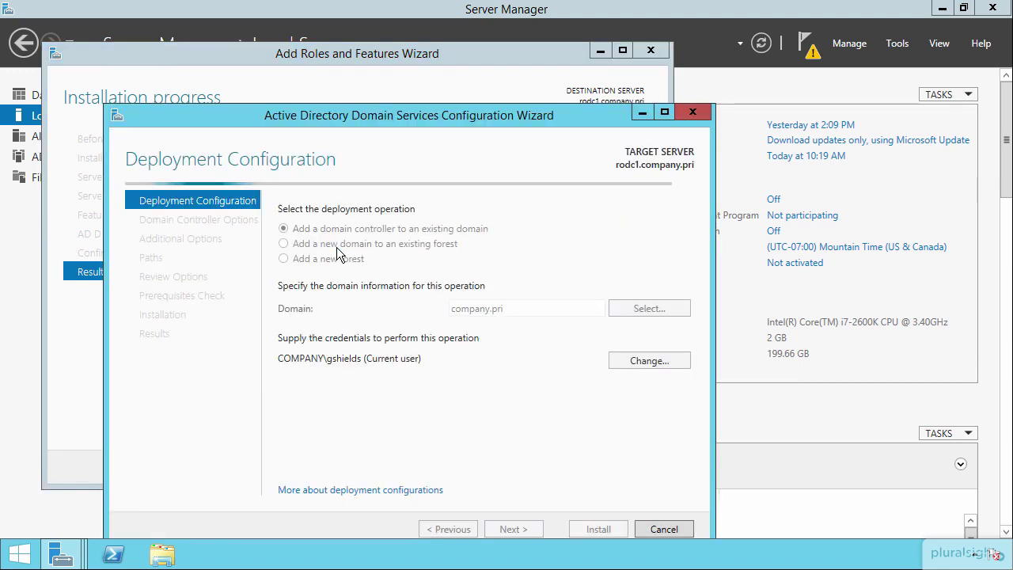
{"action": "left_click_drag", "start_coordinate": [405, 121], "coordinate": [481, 58]}
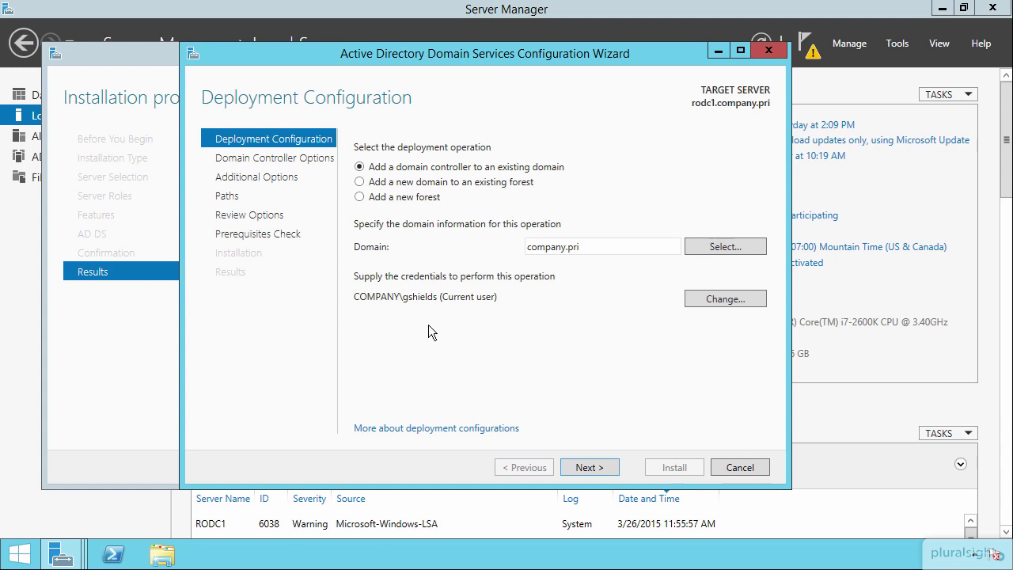
{"action": "left_click", "coordinate": [585, 466]}
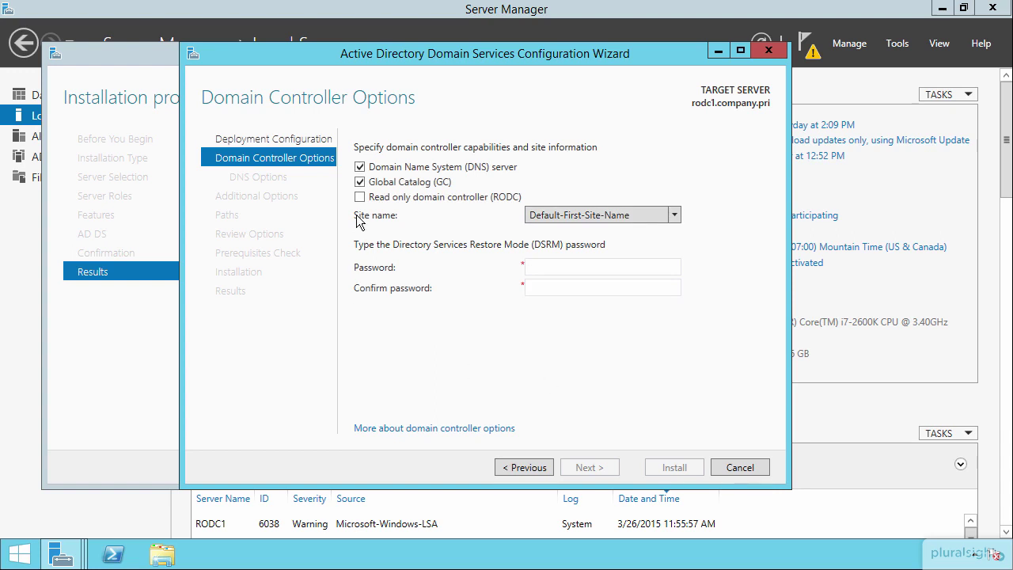
Check Read only domain controller, clear DNS server, and enter and confirm the DSRM password
{"action": "left_click", "coordinate": [360, 196]}
{"action": "left_click", "coordinate": [360, 167]}
{"action": "type", "text": "Pa$$w0rd"}
{"action": "key", "text": "Tab"}
{"action": "type", "text": "Pa$$w0rd"}
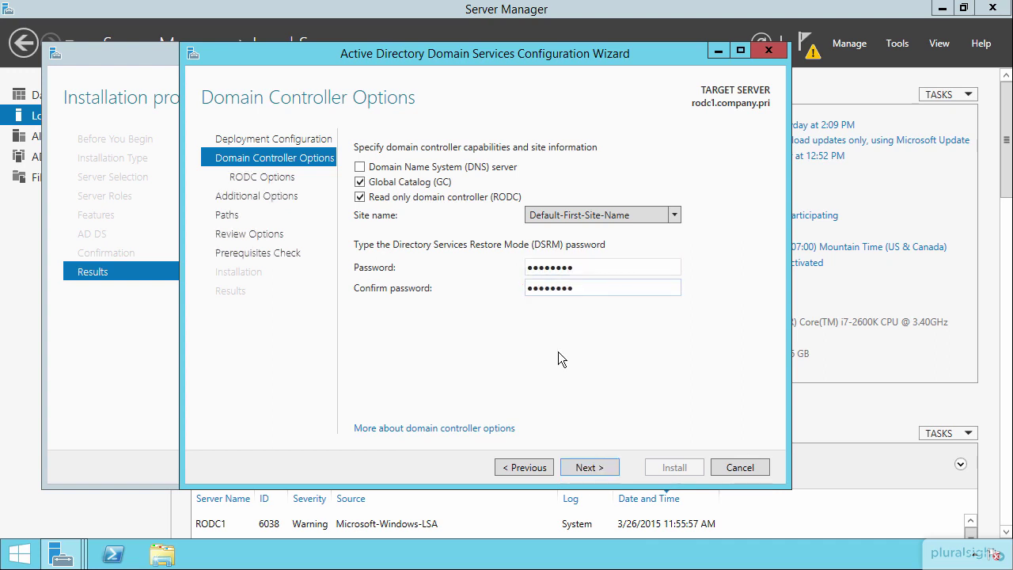
Go to RODC Options and open the picker for the delegated administrator account
{"action": "left_click", "coordinate": [594, 468]}
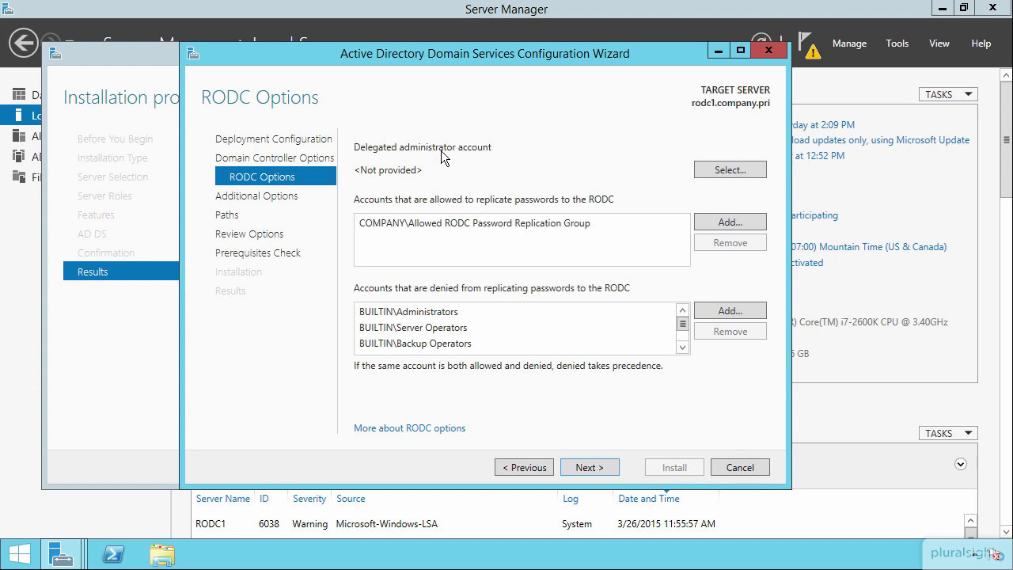
{"action": "left_click", "coordinate": [733, 169]}
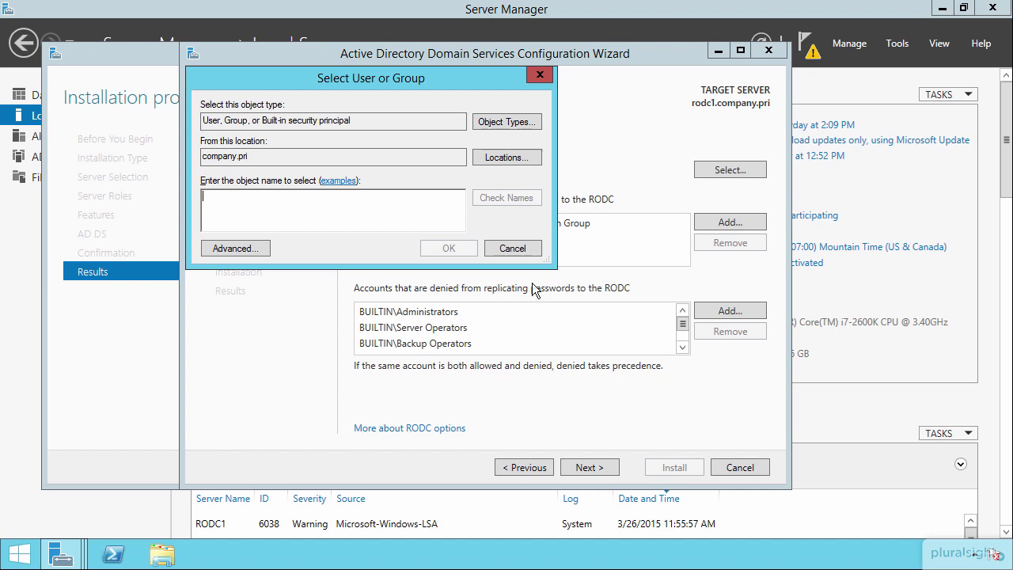
Cancel the Select User or Group dialog, leaving the delegated administrator as <Not provided>
{"action": "left_click", "coordinate": [510, 249]}
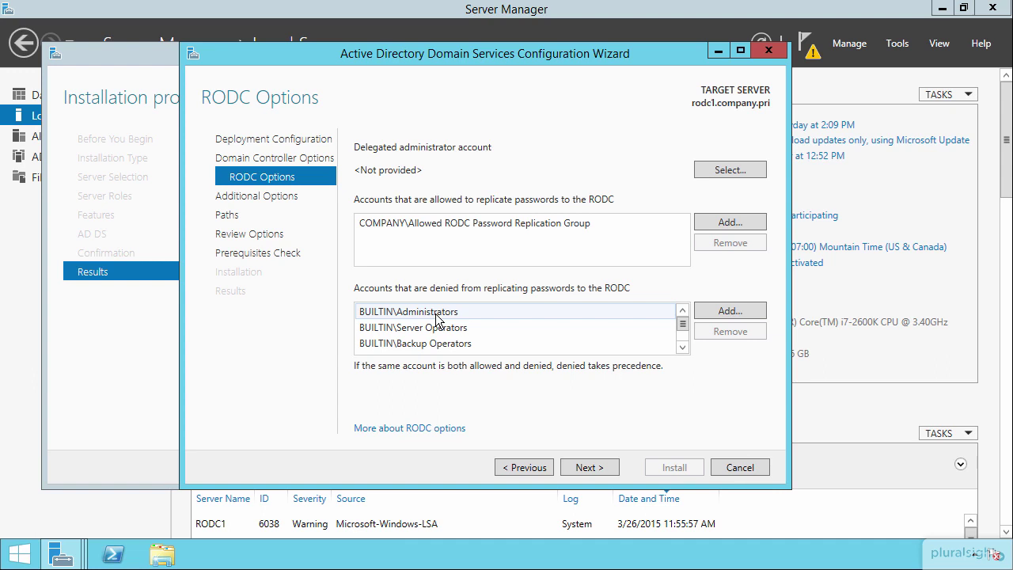
Review the denied accounts, including Denied RODC Password Replication Group, keep defaults, and continue to Additional Options
{"action": "left_click", "coordinate": [681, 347]}
{"action": "left_click", "coordinate": [681, 348]}
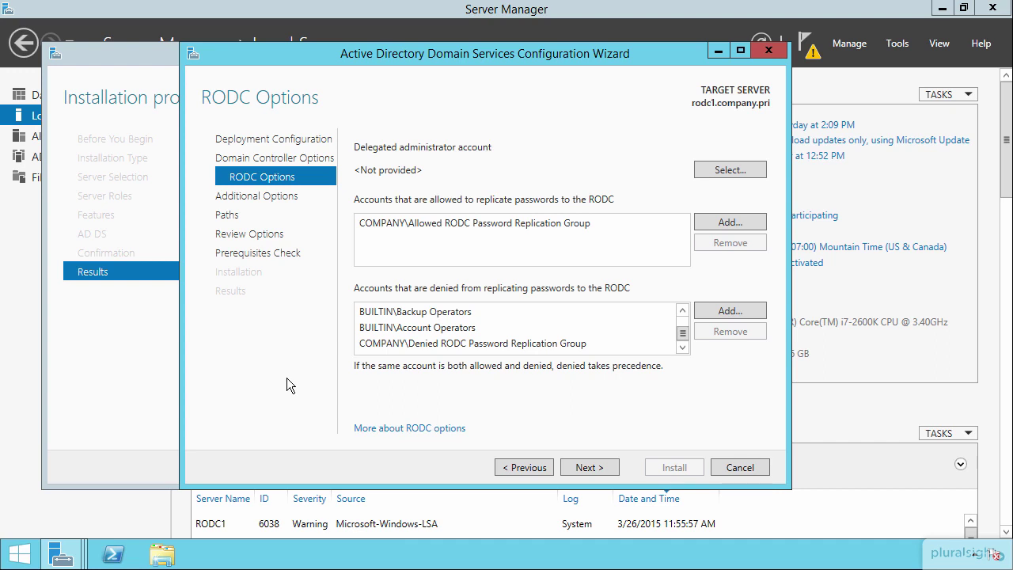
{"action": "left_click", "coordinate": [503, 342]}
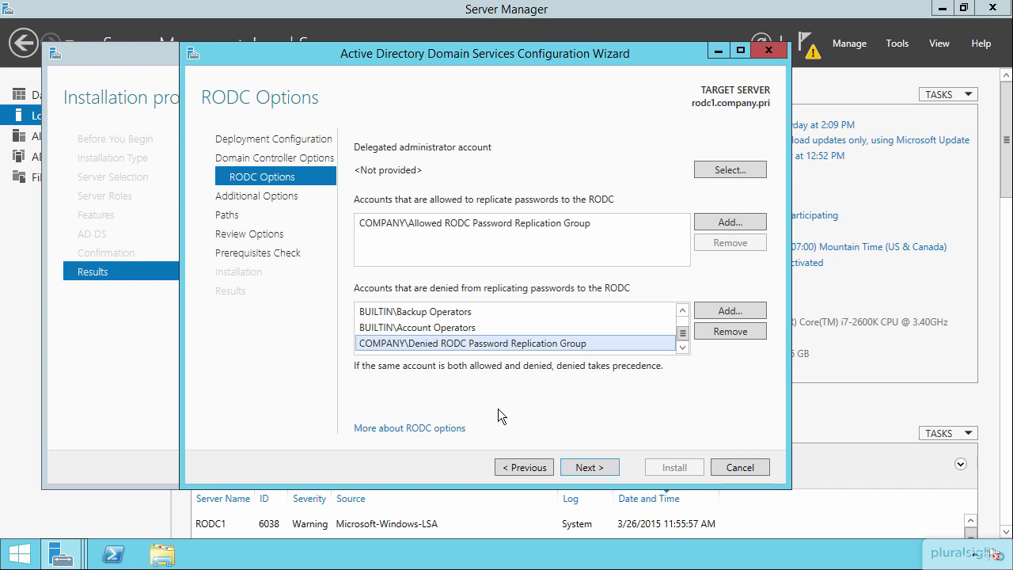
{"action": "left_click", "coordinate": [590, 468]}
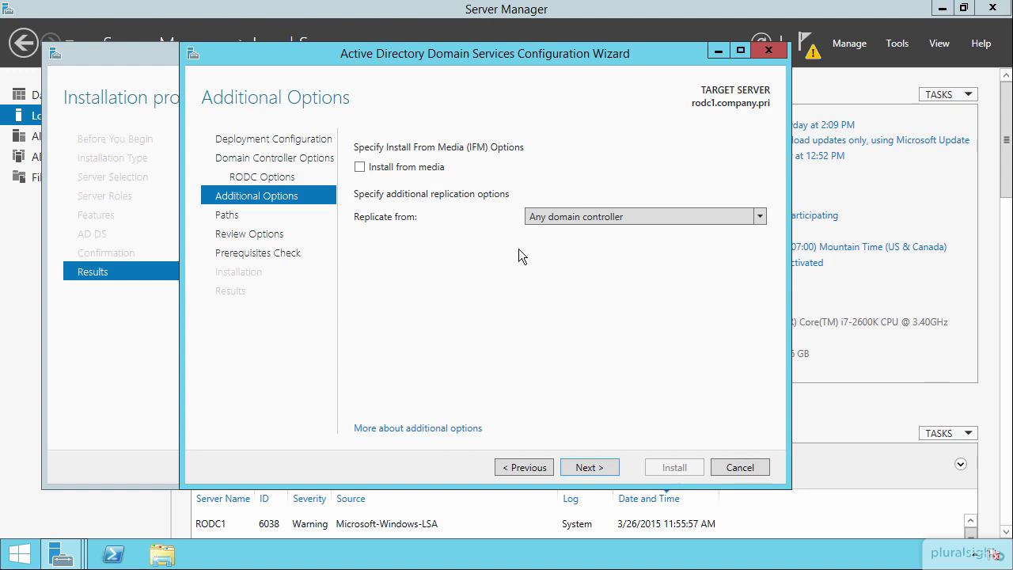
Accept default Additional Options, database and SYSVOL paths, and review, then install after prerequisites pass
{"action": "left_click", "coordinate": [584, 468]}
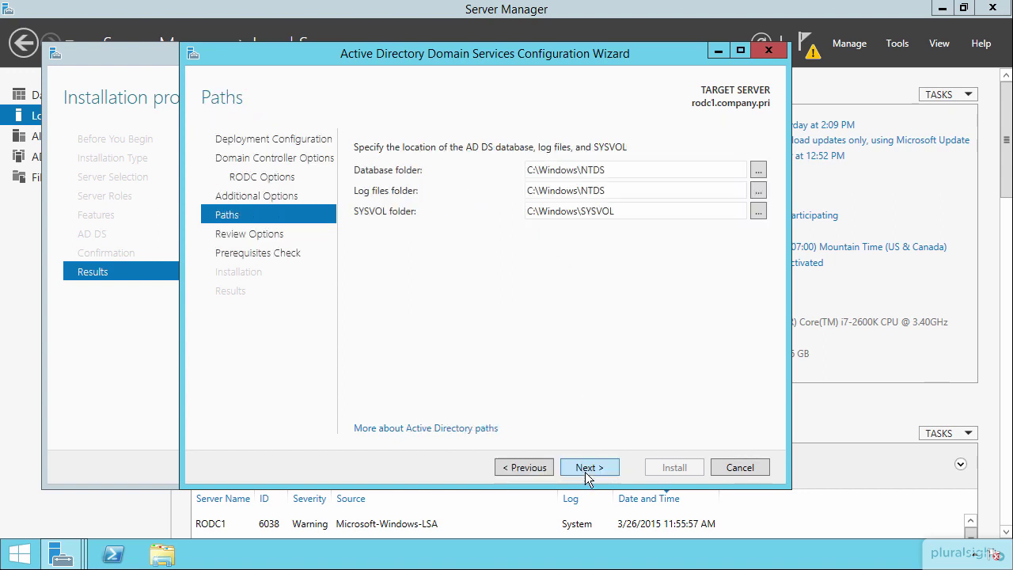
{"action": "left_click", "coordinate": [580, 467]}
{"action": "left_click", "coordinate": [587, 466]}
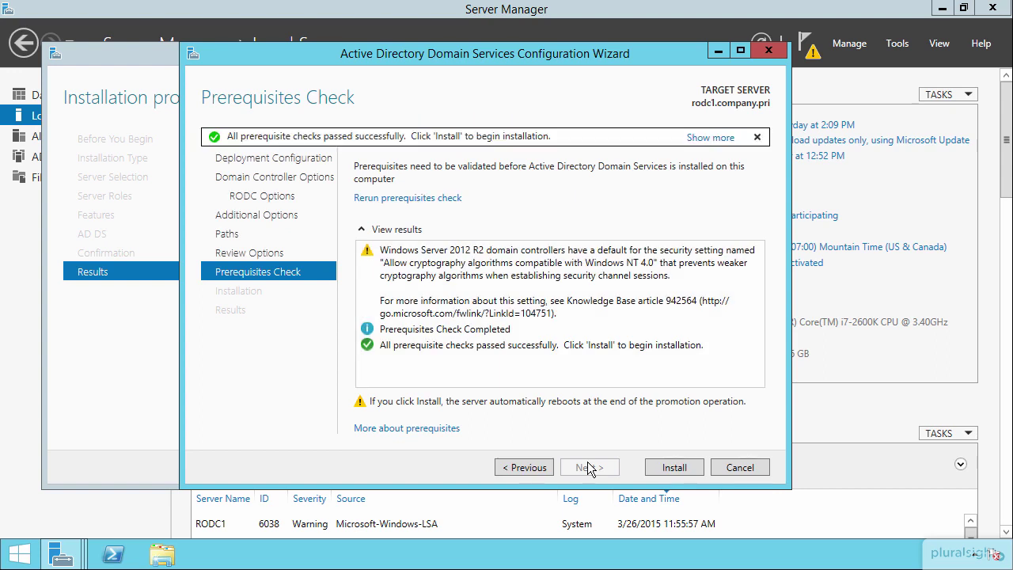
{"action": "left_click", "coordinate": [664, 467]}
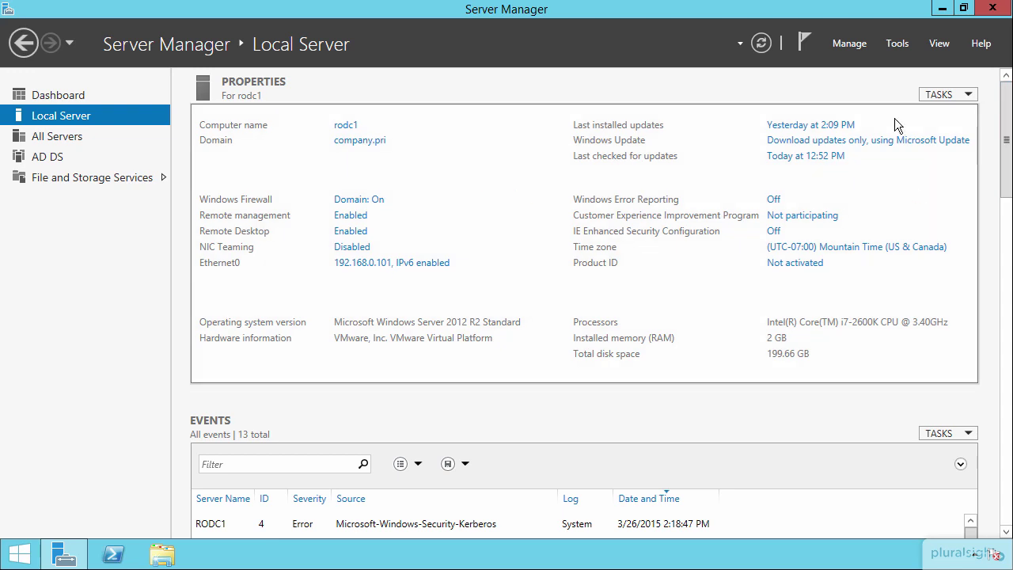
Launch Active Directory Users and Computers from the Tools menu
{"action": "left_click", "coordinate": [900, 45]}
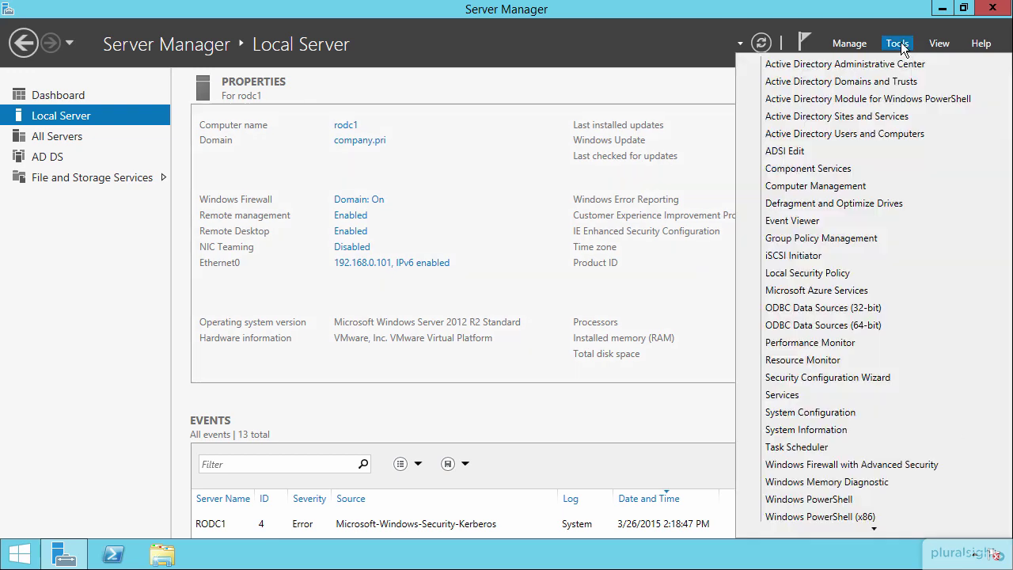
{"action": "left_click", "coordinate": [867, 136]}
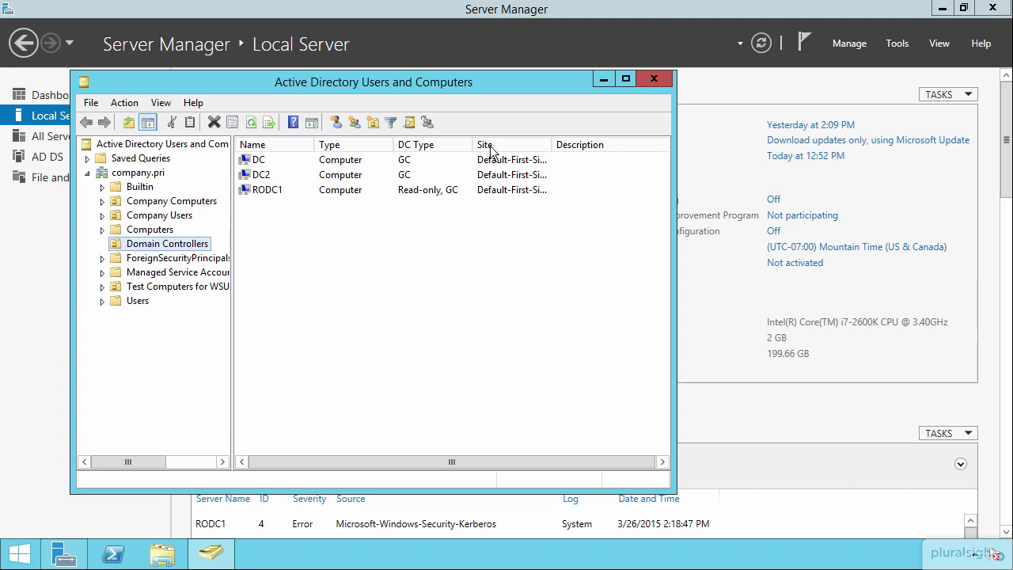
Maximize the window and open Properties for RODC1 in the Domain Controllers container
{"action": "double_click", "coordinate": [495, 82]}
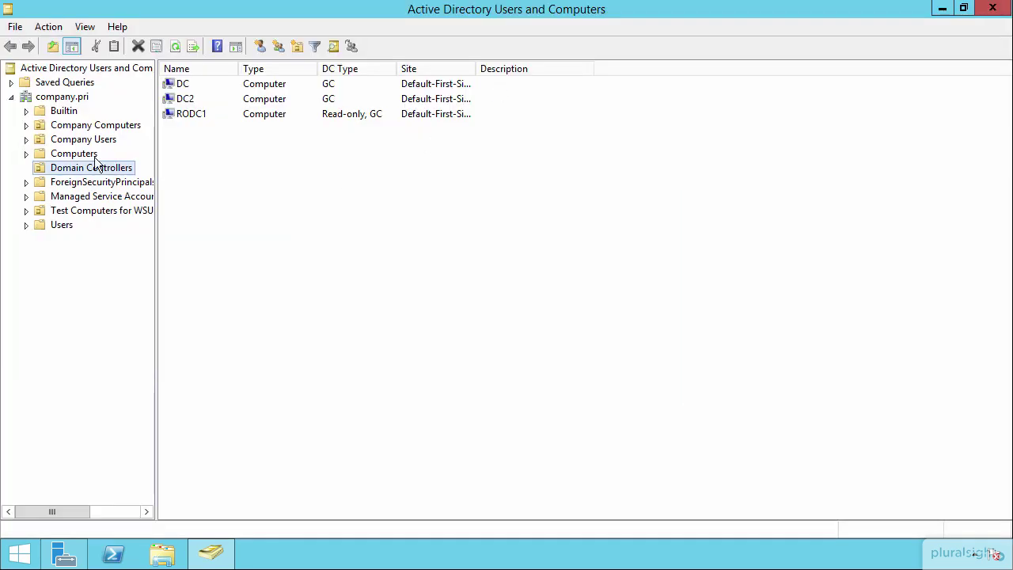
{"action": "left_click", "coordinate": [190, 117]}
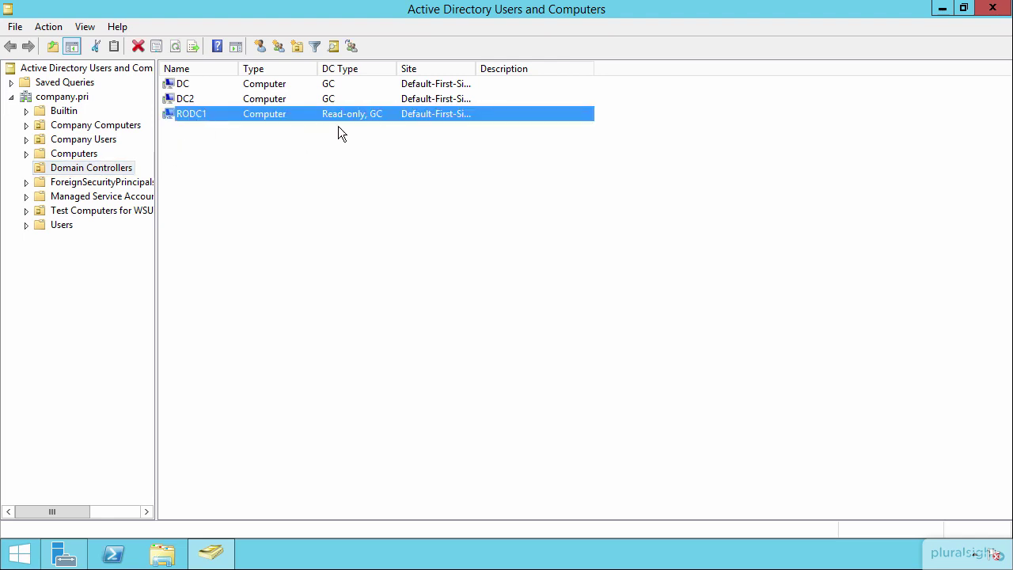
{"action": "right_click", "coordinate": [264, 110]}
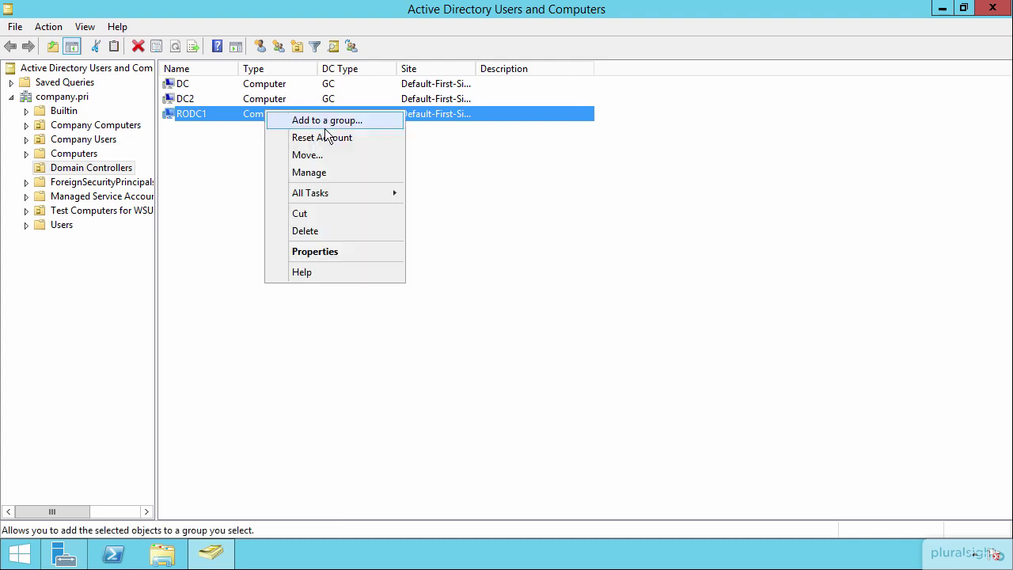
{"action": "left_click", "coordinate": [317, 251]}
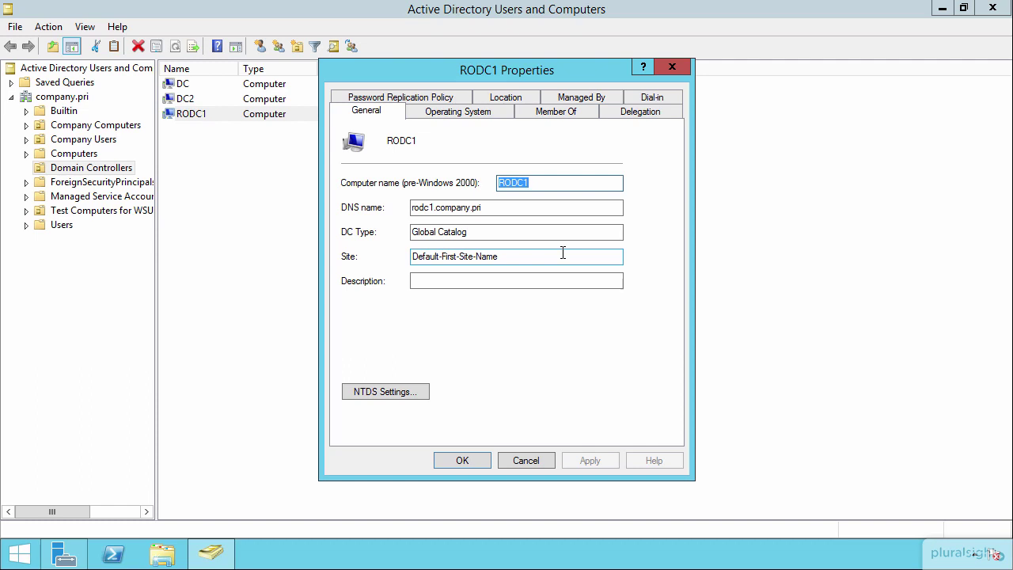
On the Password Replication Policy tab, select Allowed RODC Password Replication Group and view Advanced details
{"action": "left_click", "coordinate": [436, 97]}
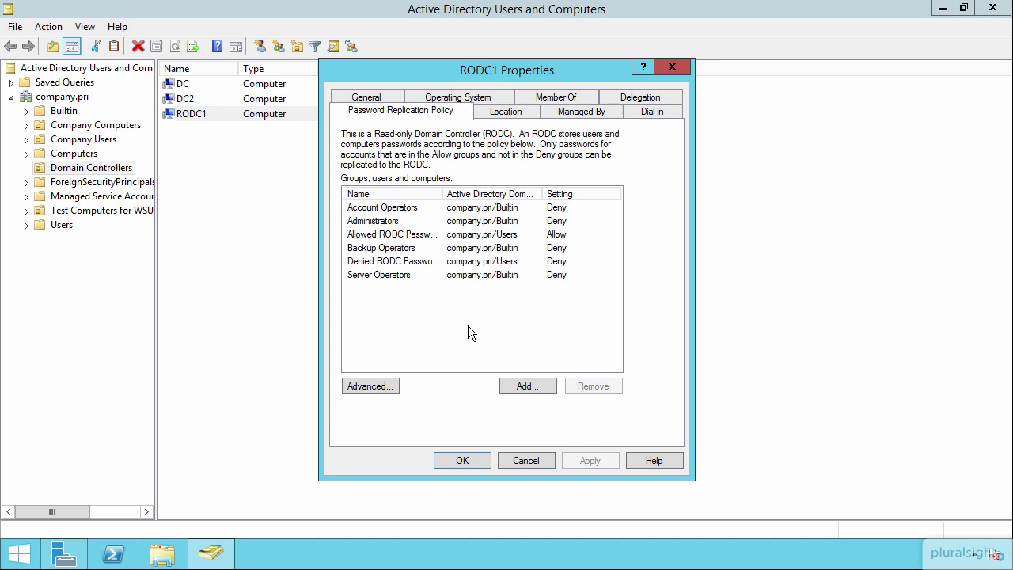
{"action": "left_click", "coordinate": [403, 235]}
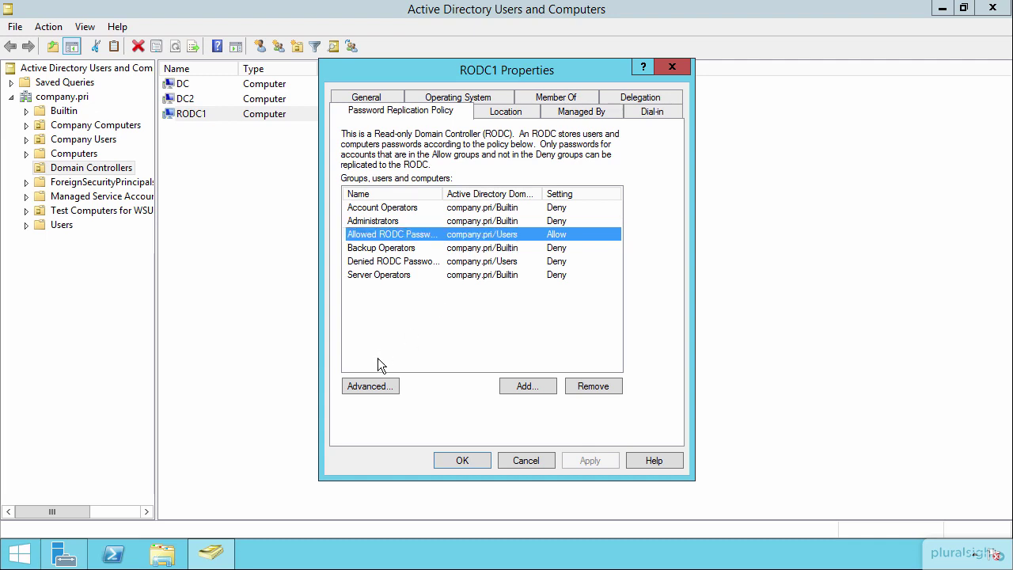
{"action": "left_click", "coordinate": [364, 388]}
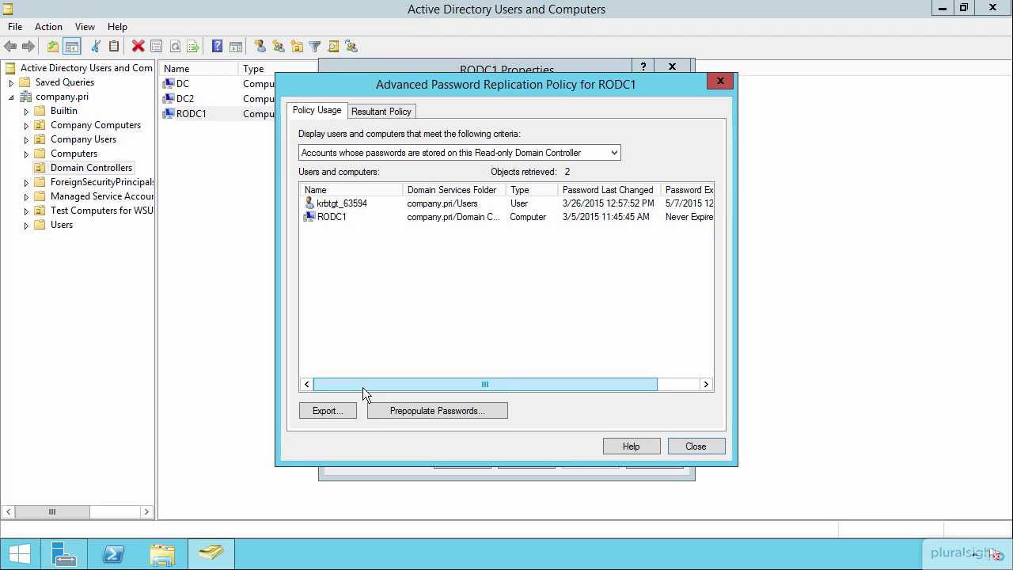
Review RODC1's stored-password accounts (RODC1, krbtgt_63594) and resultant policy, then close the advanced dialog
{"action": "left_click", "coordinate": [342, 218]}
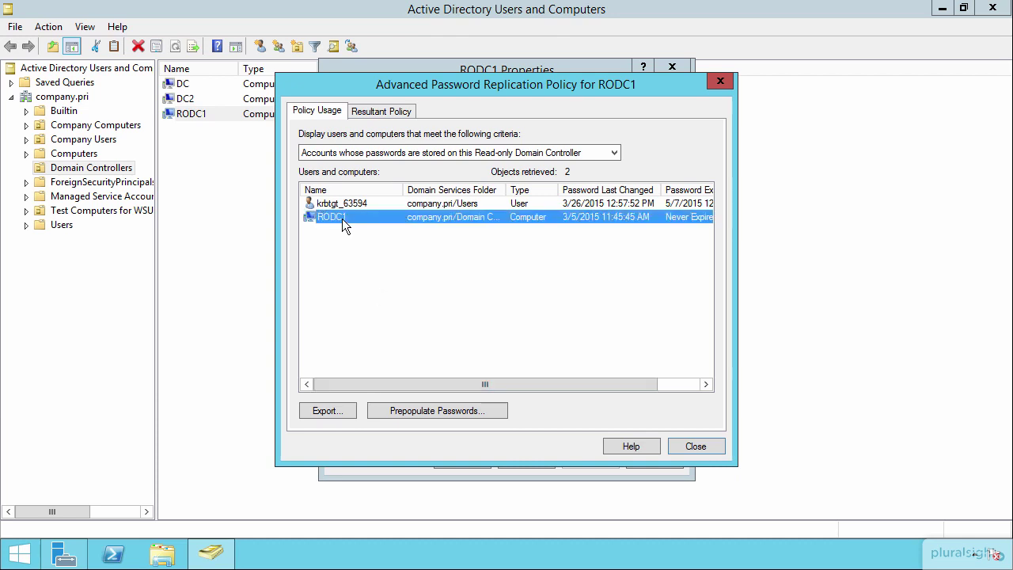
{"action": "left_click", "coordinate": [330, 202]}
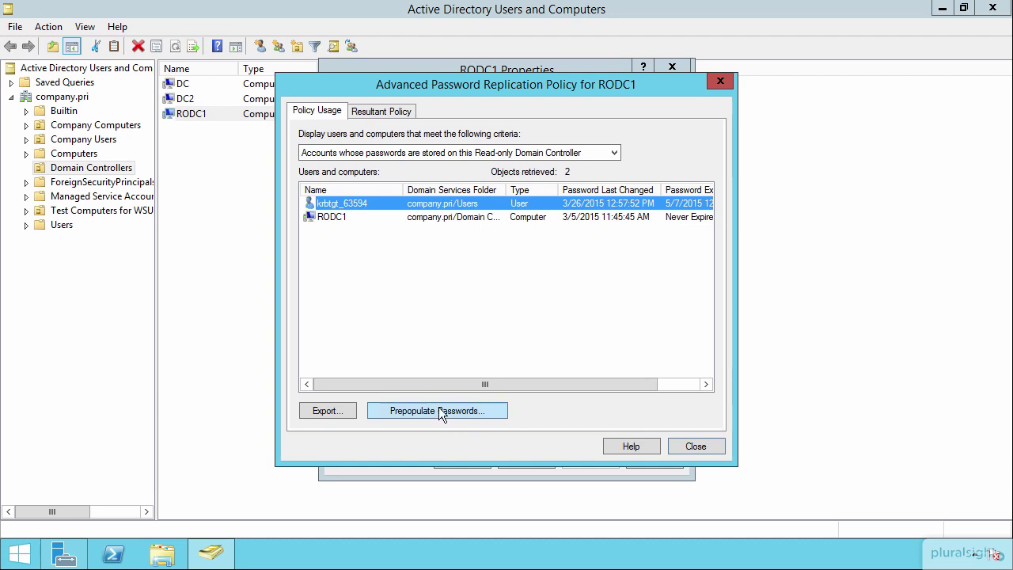
{"action": "left_click", "coordinate": [381, 112]}
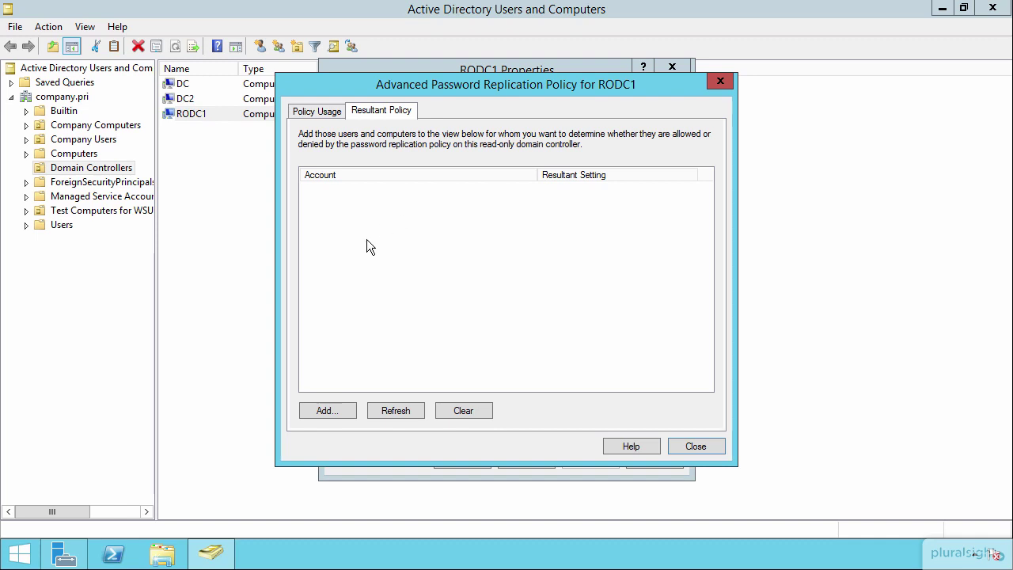
{"action": "left_click", "coordinate": [327, 116]}
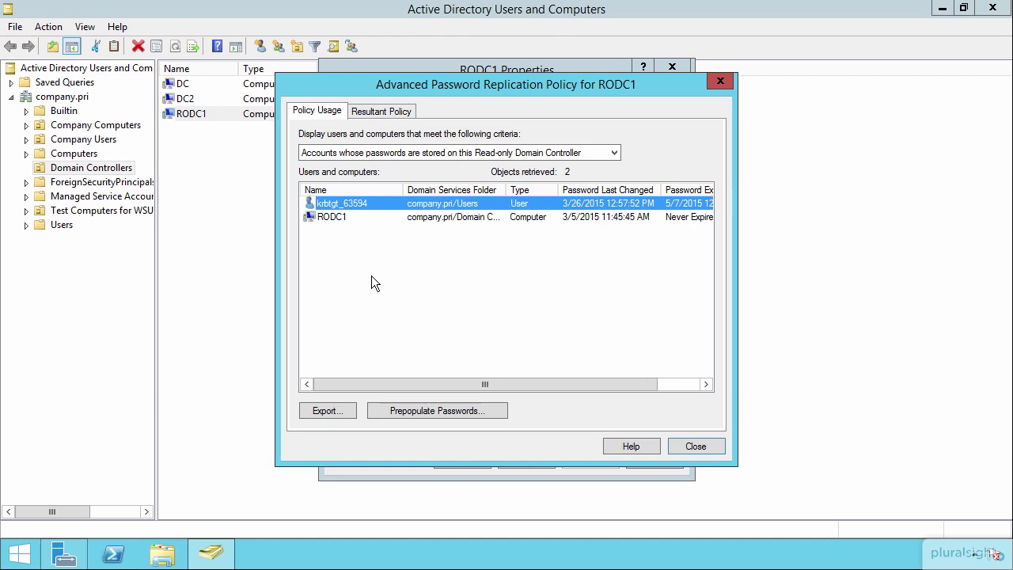
{"action": "left_click", "coordinate": [695, 446]}
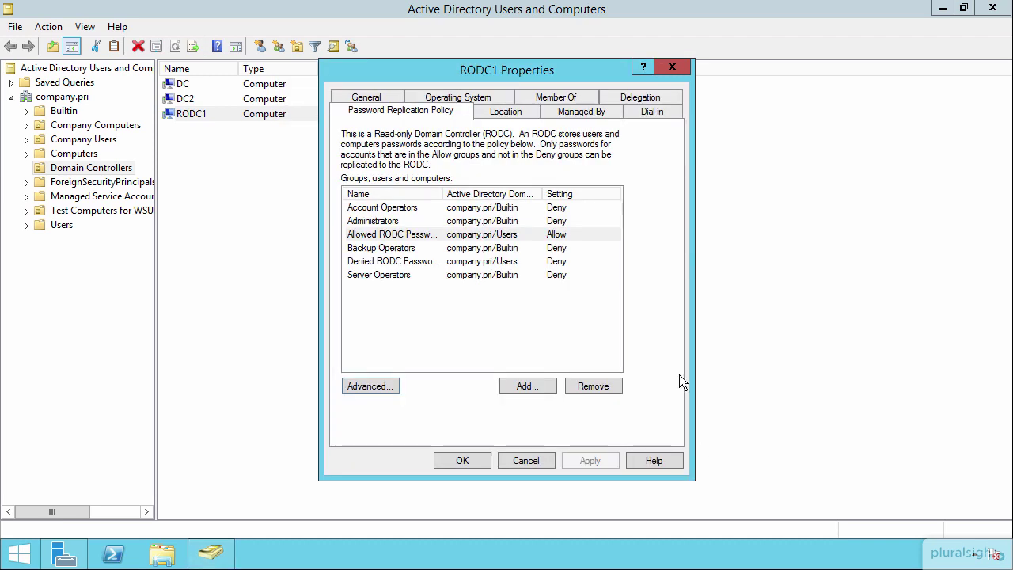
Set RODC1's Managed By to the IT group found by searching 'it', then return to Server Manager
{"action": "left_click", "coordinate": [591, 114]}
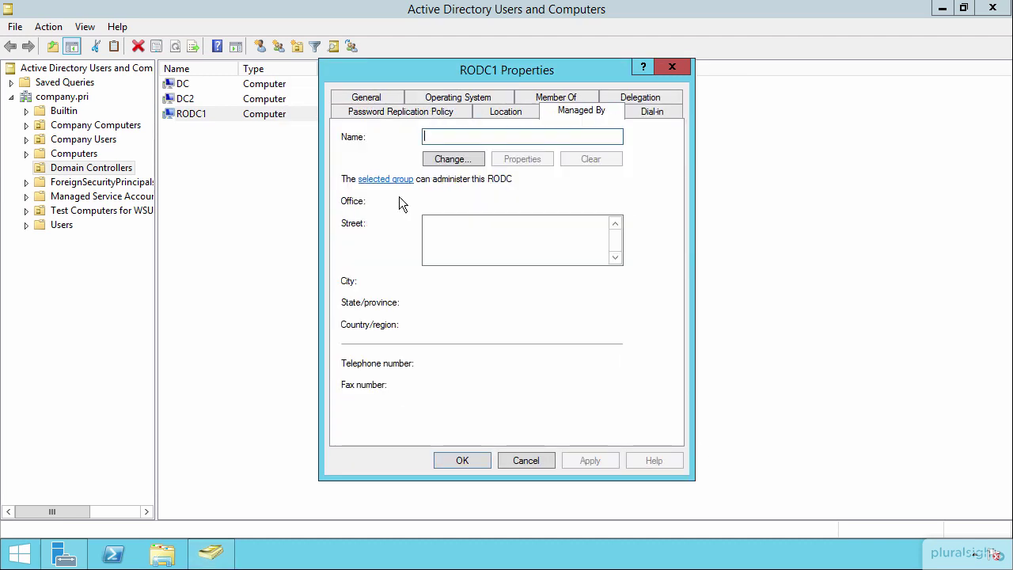
{"action": "left_click", "coordinate": [451, 161]}
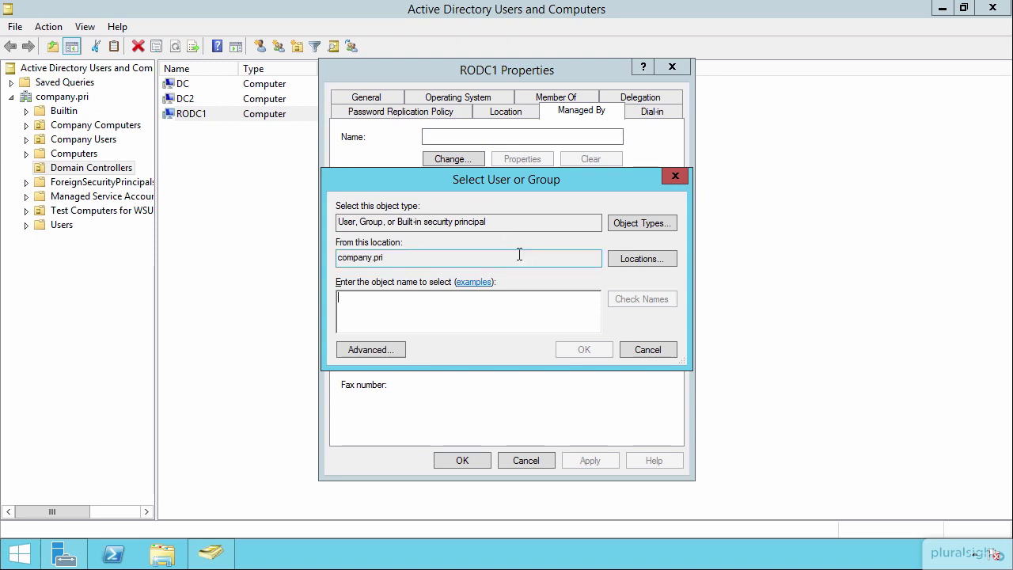
{"action": "type", "text": "it"}
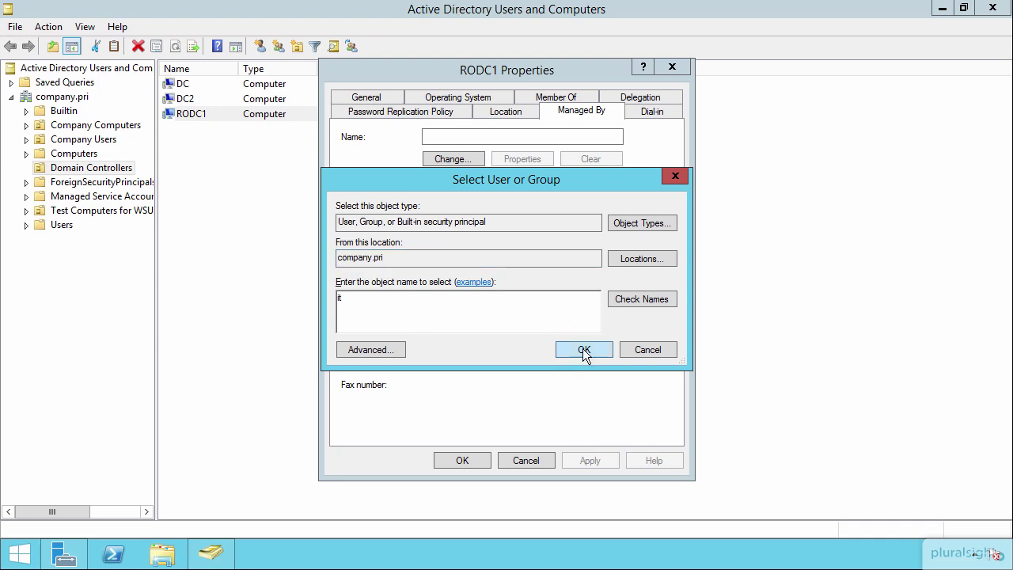
{"action": "left_click", "coordinate": [583, 349]}
{"action": "left_click", "coordinate": [616, 388]}
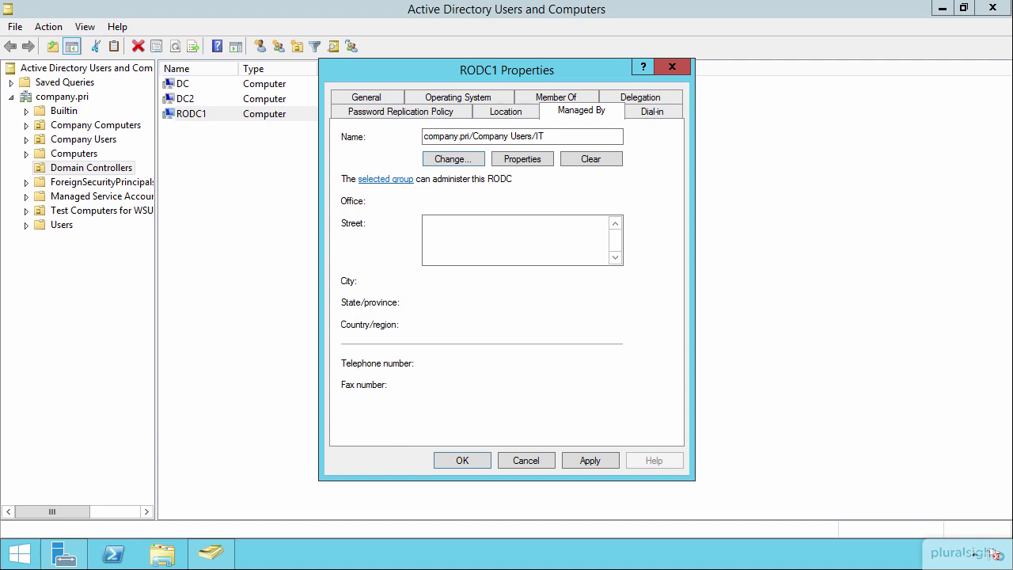
{"action": "left_click", "coordinate": [1, 1]}
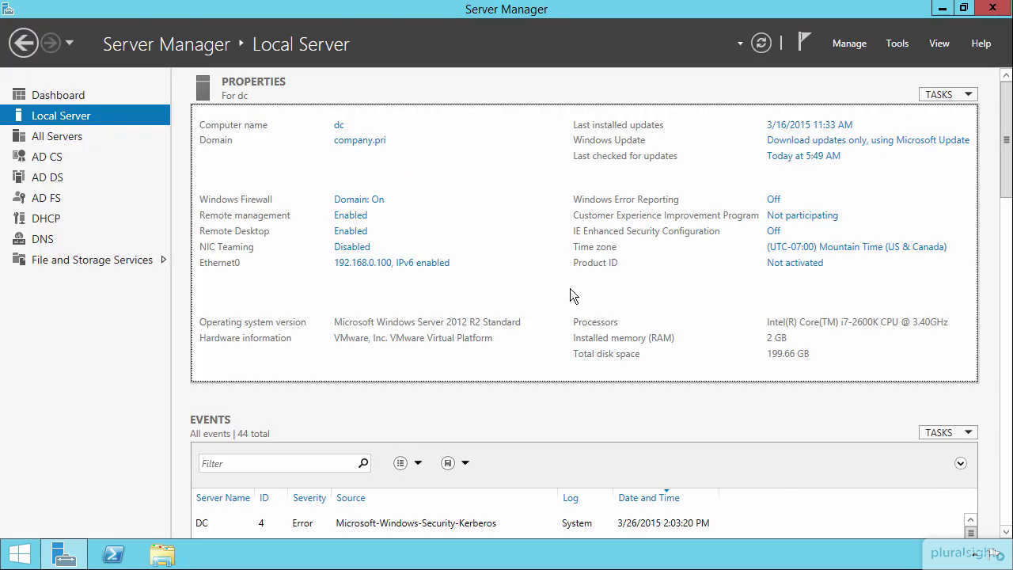
Launch PowerShell as Administrator and change to the C:\ root directory with 'cd \'
{"action": "right_click", "coordinate": [115, 554]}
{"action": "left_click", "coordinate": [98, 422]}
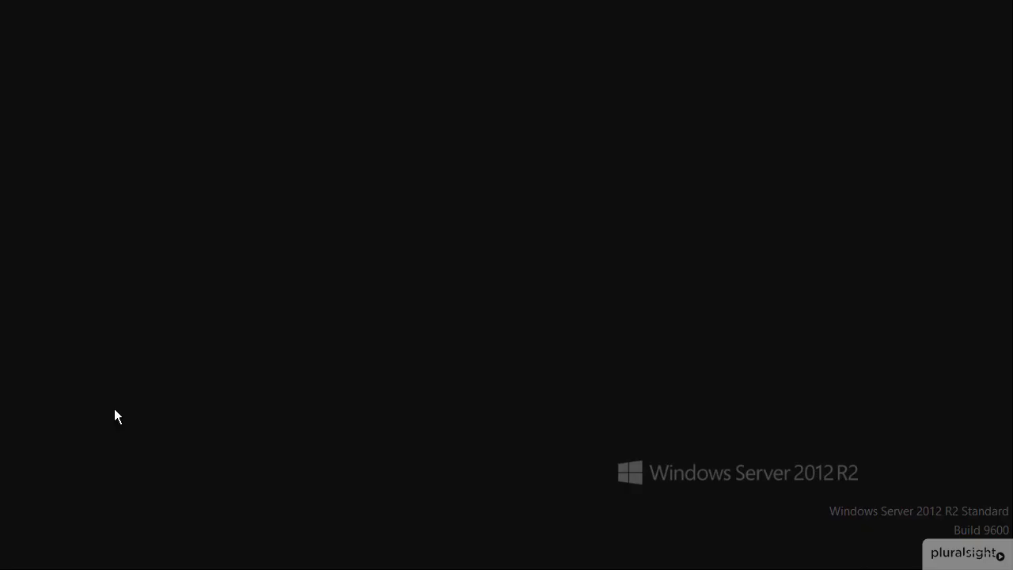
{"action": "left_click", "coordinate": [584, 305]}
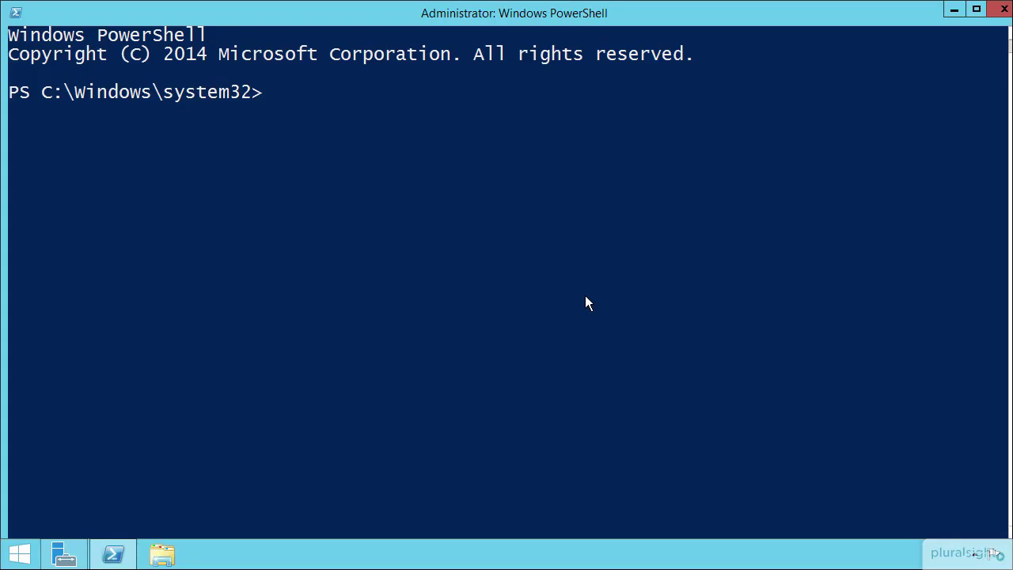
{"action": "type", "text": "cd \\"}
{"action": "key", "text": "Return"}
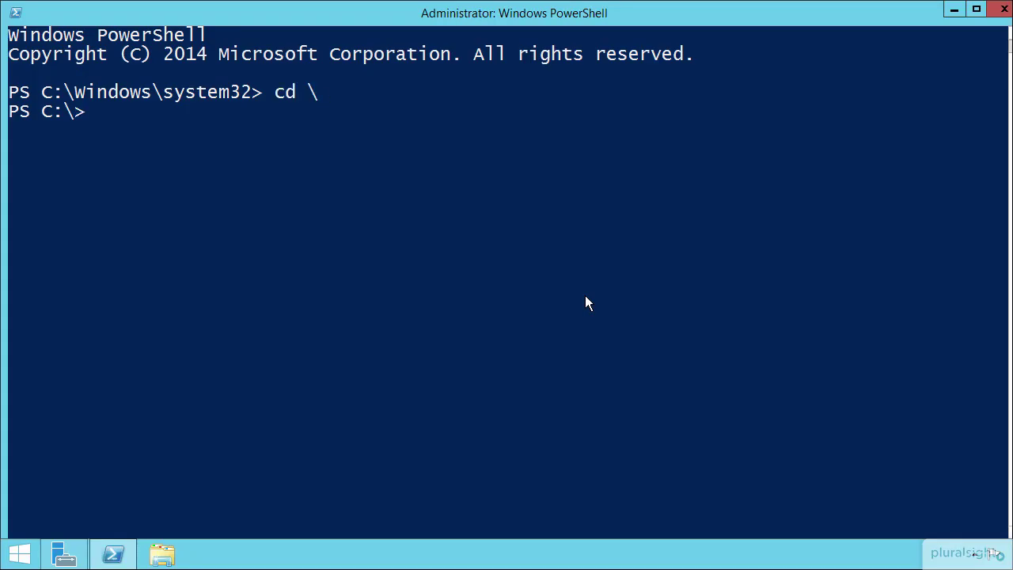
{"action": "key", "text": "Return"}
{"action": "key", "text": "Return"}
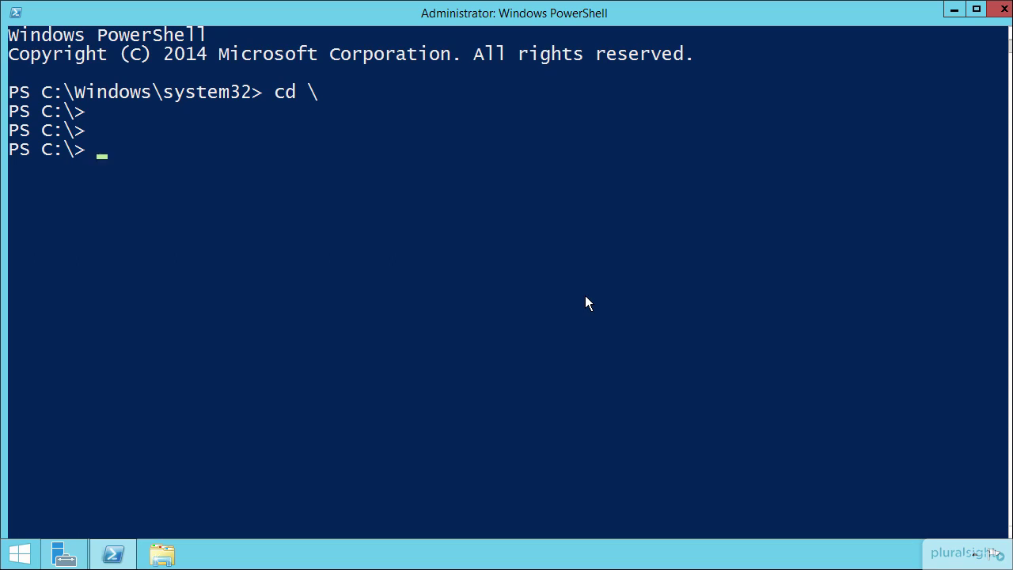
Run 'help Add-ADDSReadOnlyDomainControllerAccount' to display the cmdlet's help
{"action": "type", "text": "d"}
{"action": "key", "text": "BackSpace"}
{"action": "type", "text": "add-adds"}
{"action": "key", "text": "Tab"}
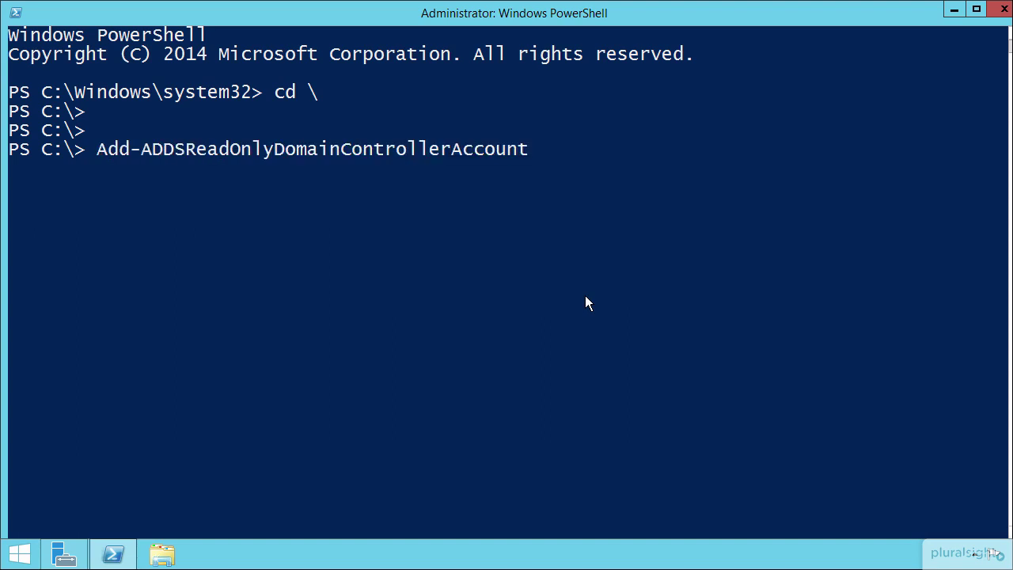
{"action": "key", "text": "Home"}
{"action": "type", "text": "help"}
{"action": "key", "text": "Return"}
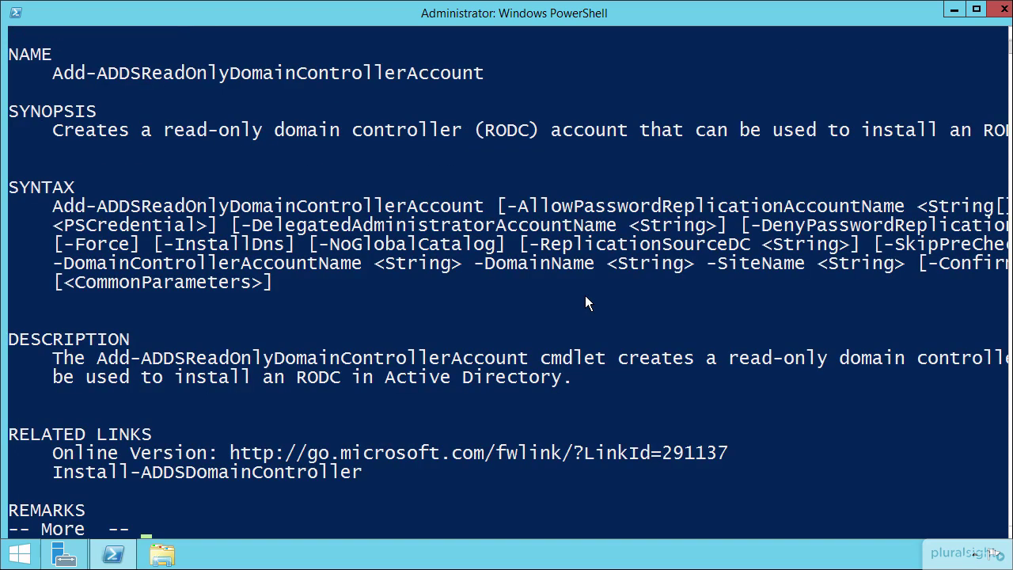